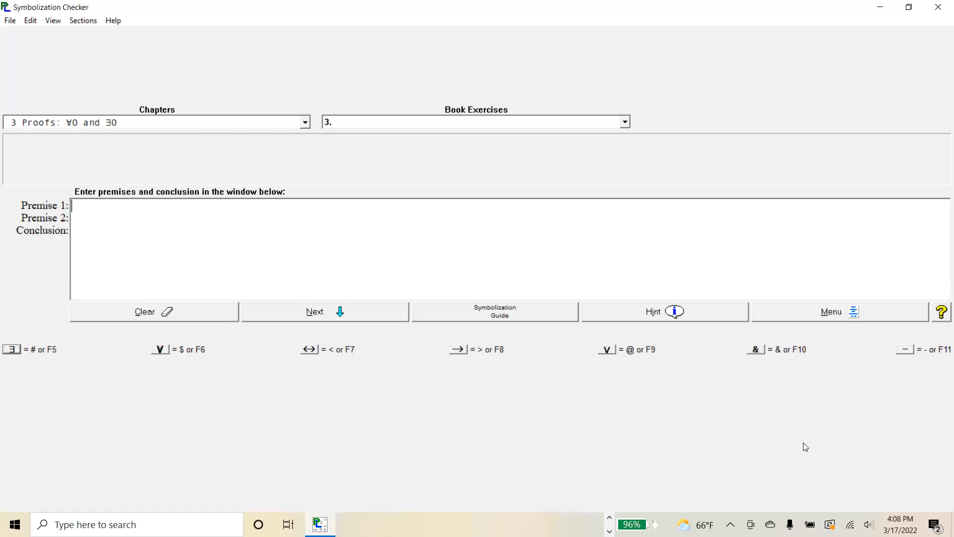
text($x)
text( ()
text(Mx)
text(>)
text(Dx))
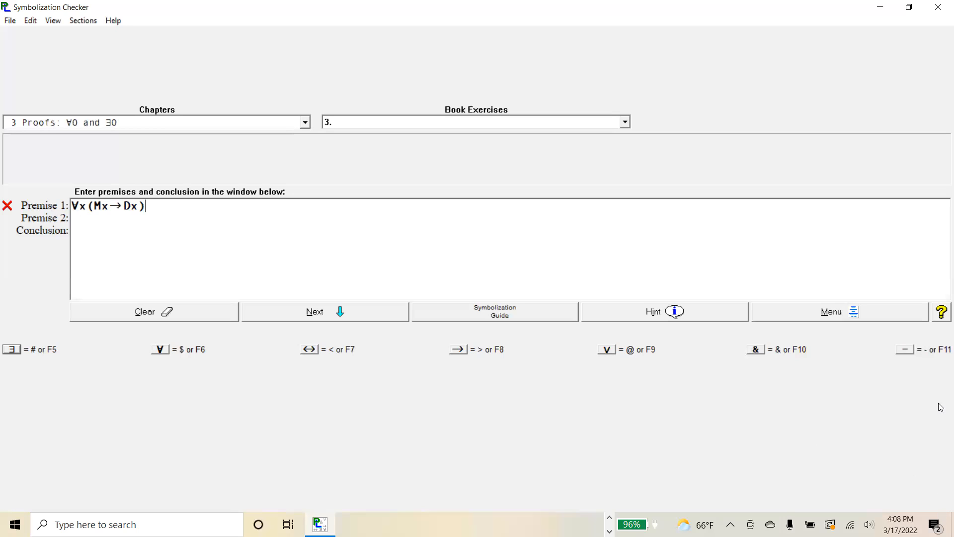
click(658, 313)
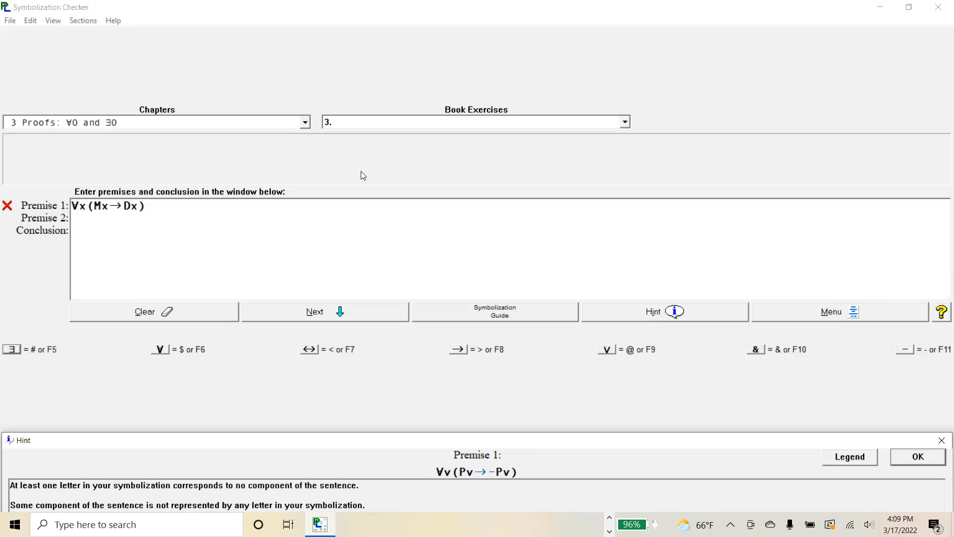
click(304, 126)
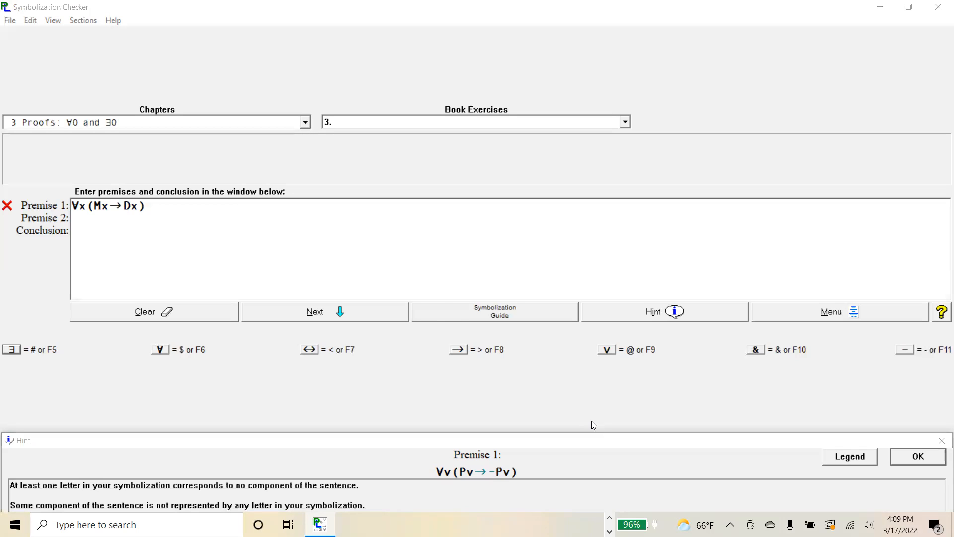
click(925, 457)
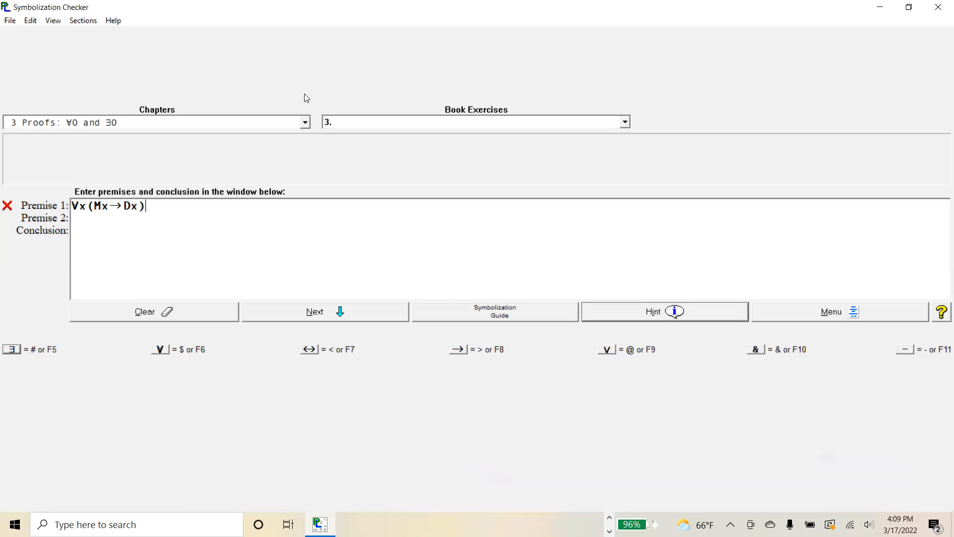
Select chapter 4 Proofs: ∃I and QE and load book exercise 3.*
click(304, 123)
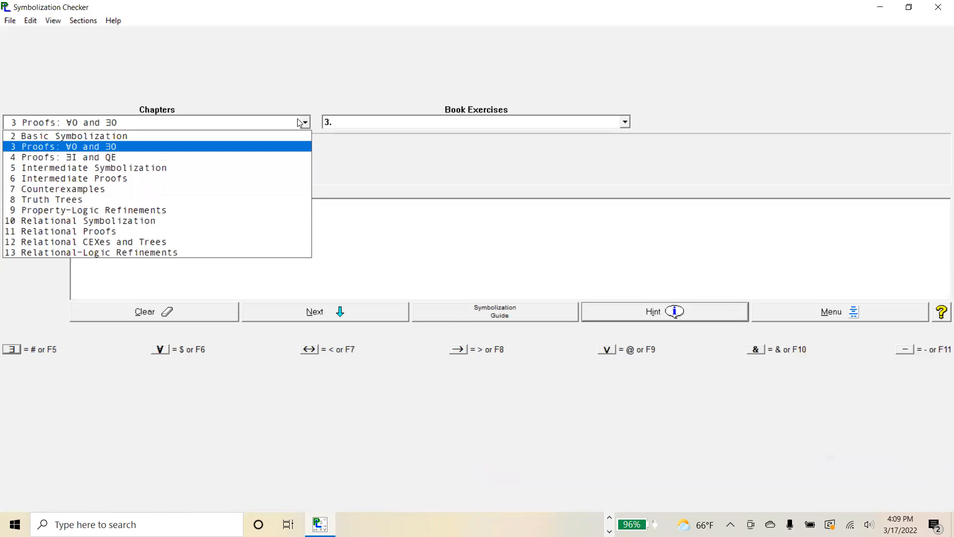
click(246, 158)
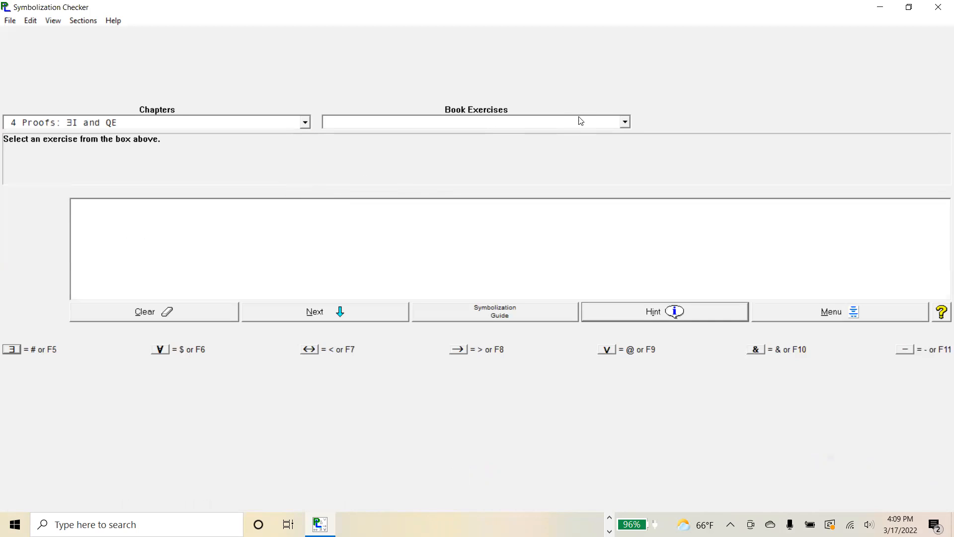
click(625, 124)
click(577, 142)
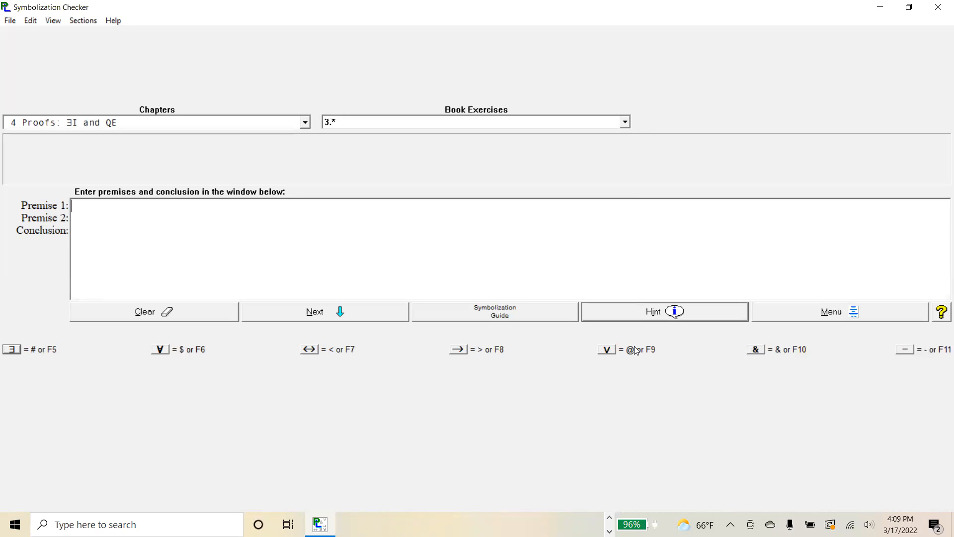
Symbolize premise 1 as ∀x(Mx→Dx)
text($)
text(x)
text( (Mx)
text(>)
text(Dx))
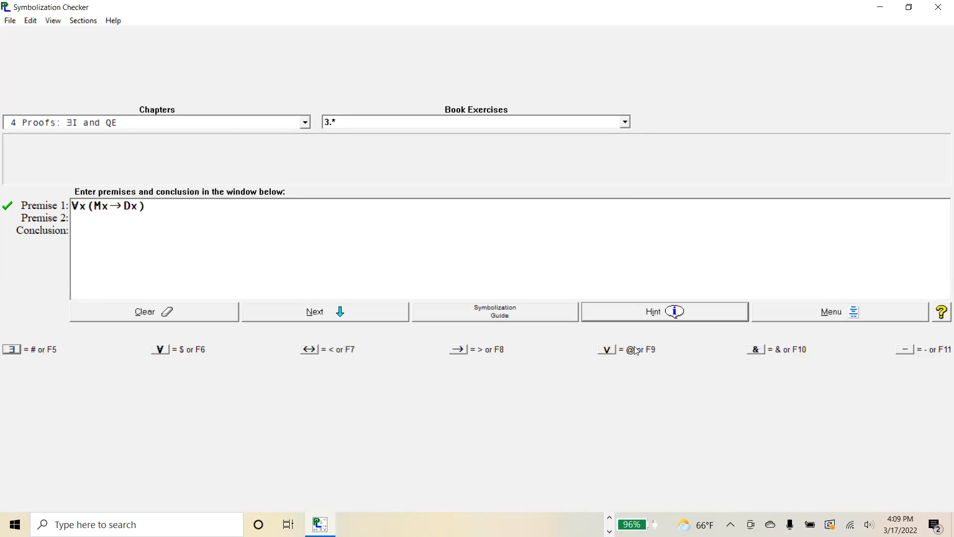
Symbolize premise 2 as ∃x(Mx&-Sx)
key(Return)
text(#x()
text(Mx)
text(&)
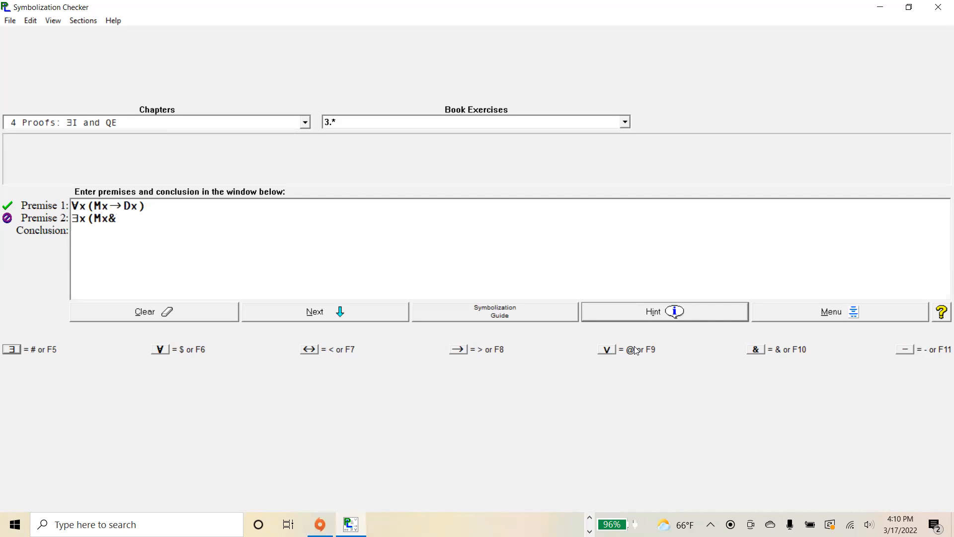
text(-Dx))
click(133, 221)
key(BackSpace)
text(Sx)
Symbolize the conclusion as ∃x(Dx&-Sx)
click(86, 231)
text(#x()
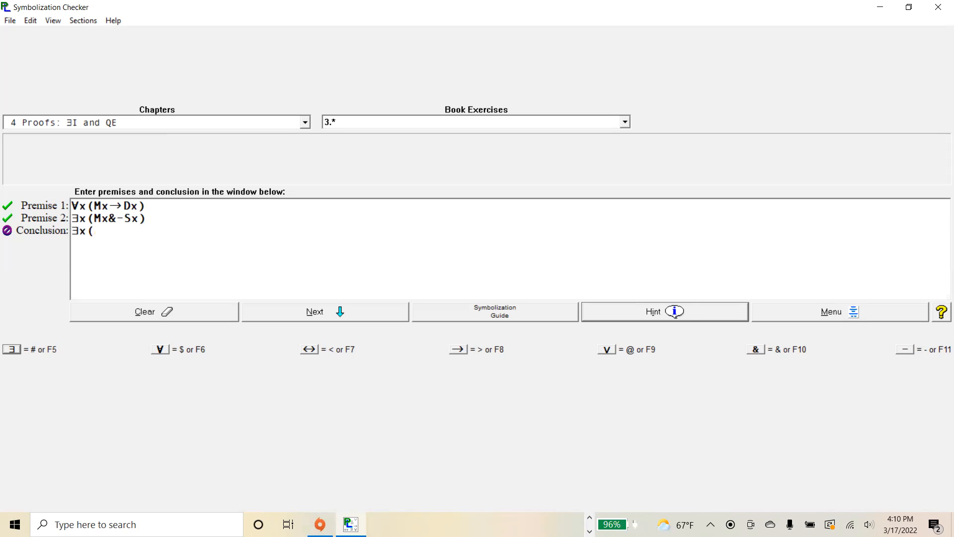
text(Dx)
text(&)
text(-)
text(Sx))
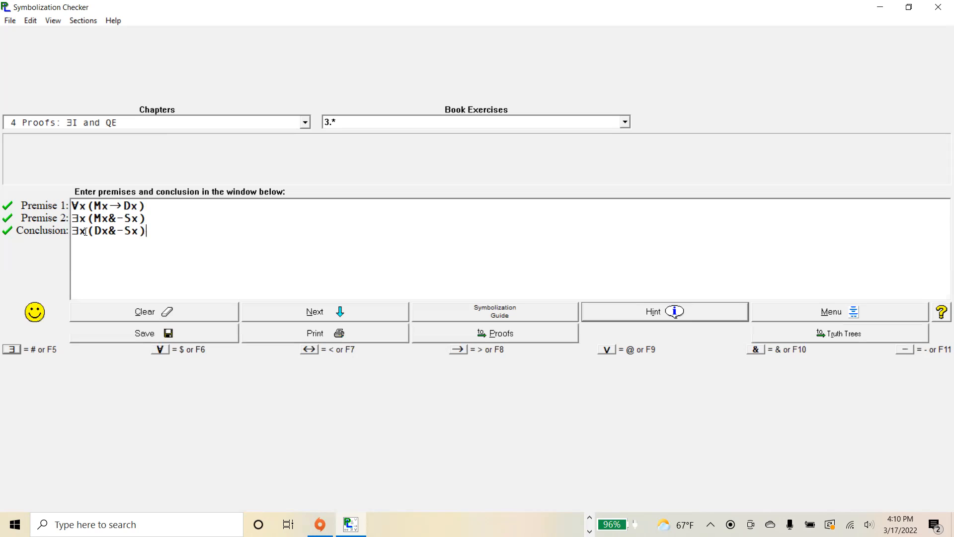
Transfer the symbolized argument to the Proofs section and add six more blank lines between the premises and the conclusion
click(500, 338)
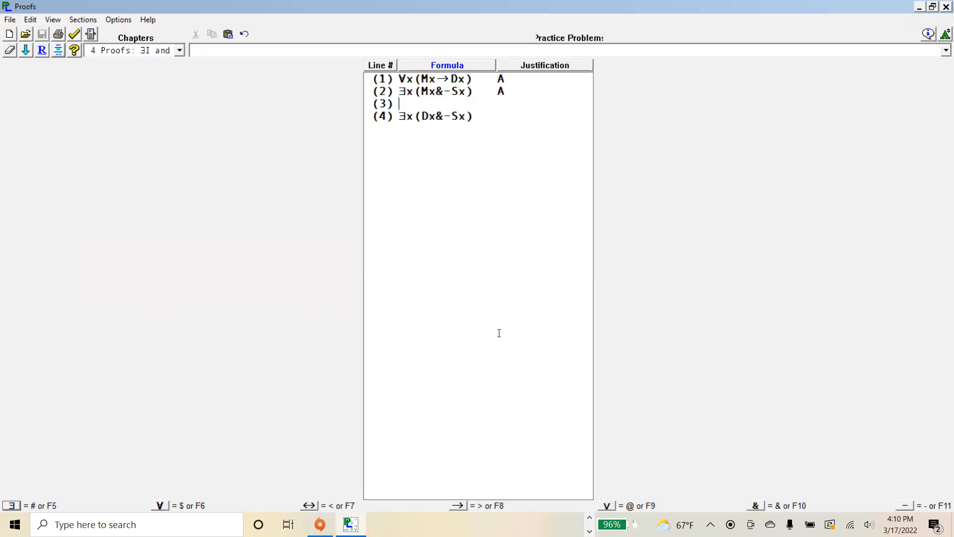
key(Return)
key(Return)
key(Return)
key(Return)
key(Return)
key(Return)
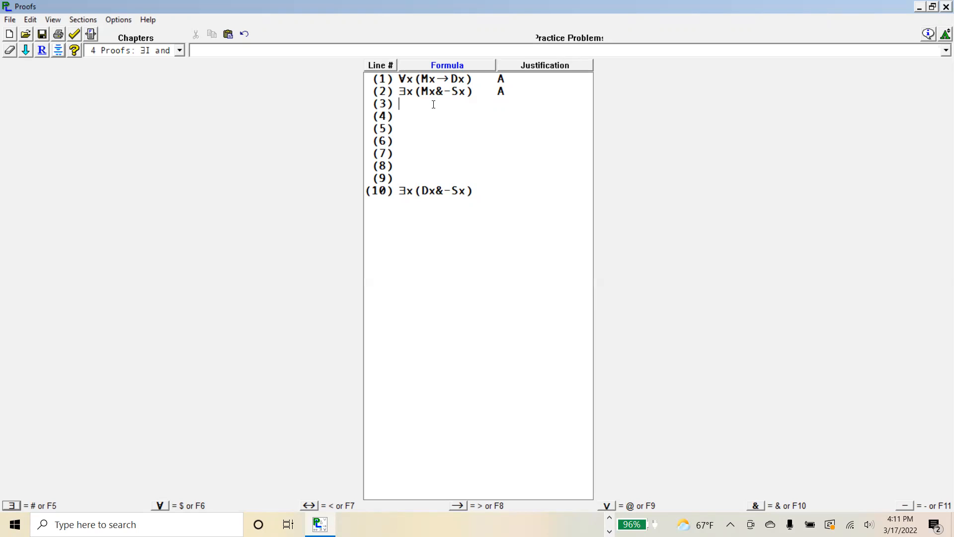
Enter Ma&-Sa on line 3 of the proof, justified by 2 ∃O, and move on to line 4
text(Ma&-sa)
key(BackSpace)
key(BackSpace)
text(Sa)
click(498, 103)
text(2)
text(#O)
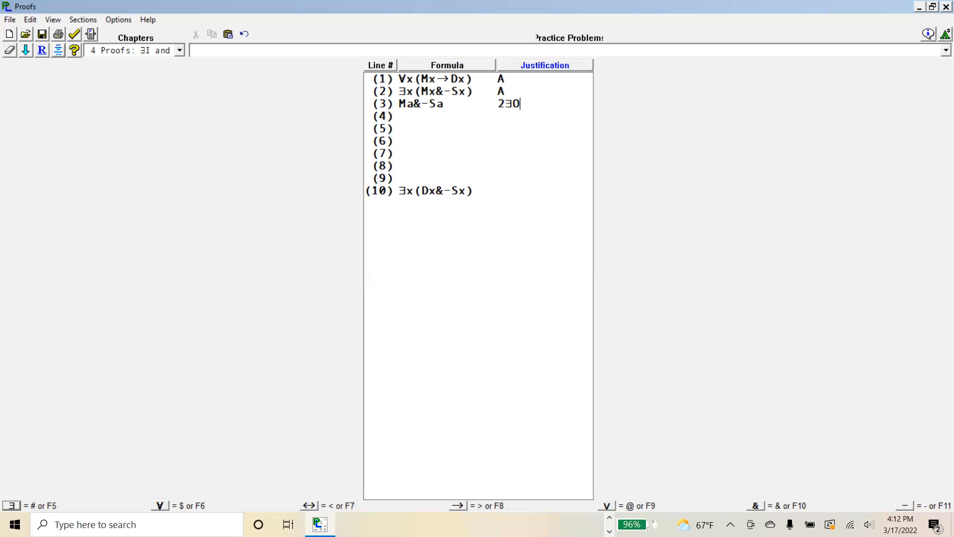
key(Return)
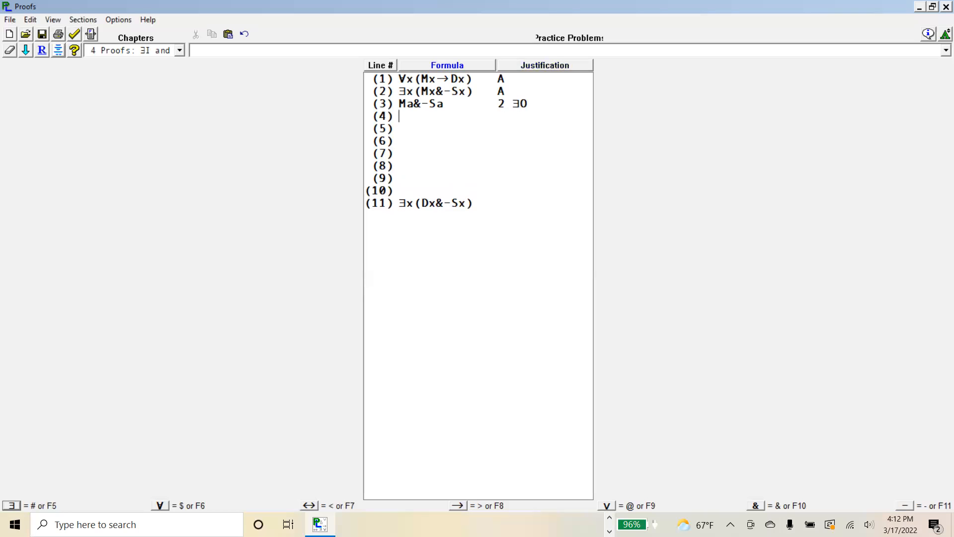
Enter Ma→Da on line 4 of the proof, justified by 1 ∀O
text(Ma→Da>Da)
key(Tab)
text(1)
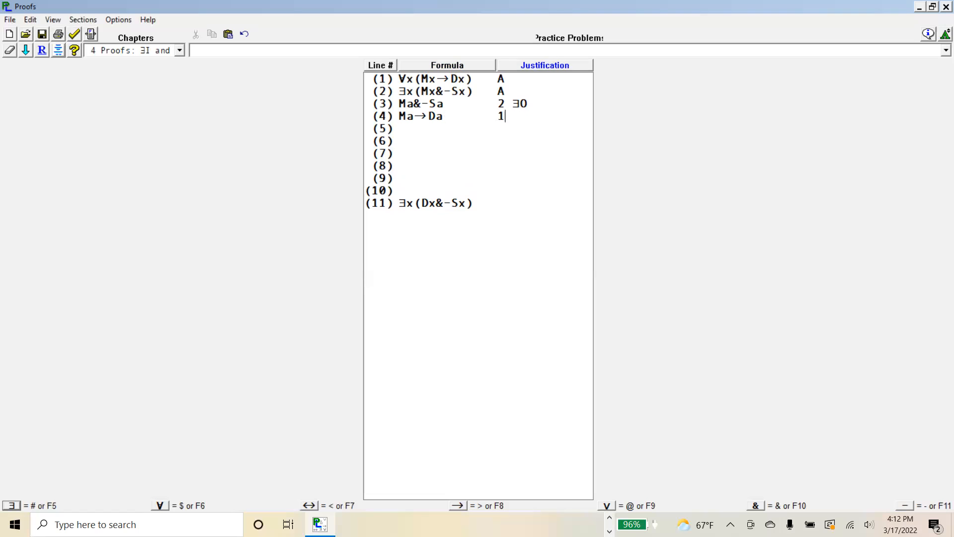
text($)
text(O)
Enter Da & -Sa on line 10 and put the rule ∃I as the justification of the conclusion on line 11
click(402, 189)
text(Da &)
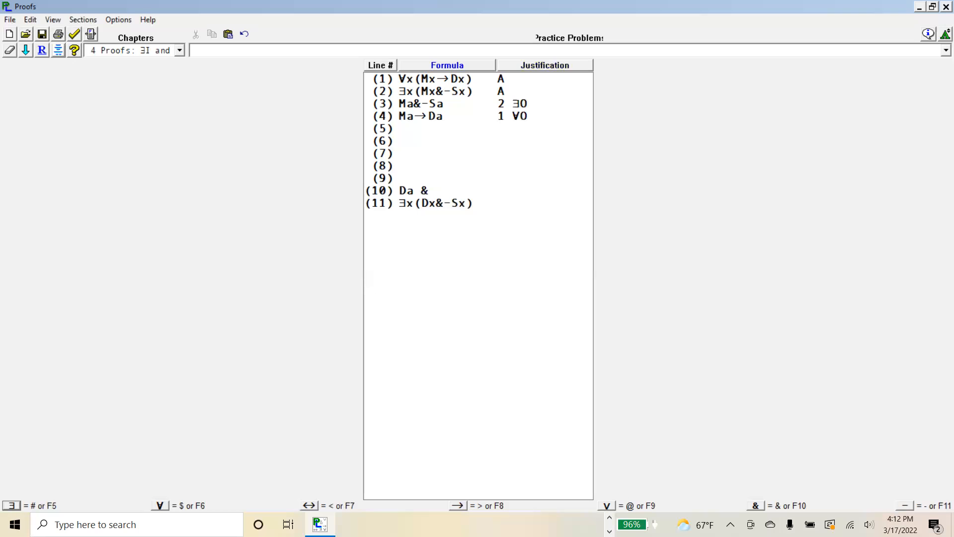
text( -Sa)
key(Tab)
text(#I)
Enter -Sa on line 5 of the proof, justified by 3 &O
click(405, 177)
click(402, 130)
text(-Sa)
key(Tab)
text(3&)
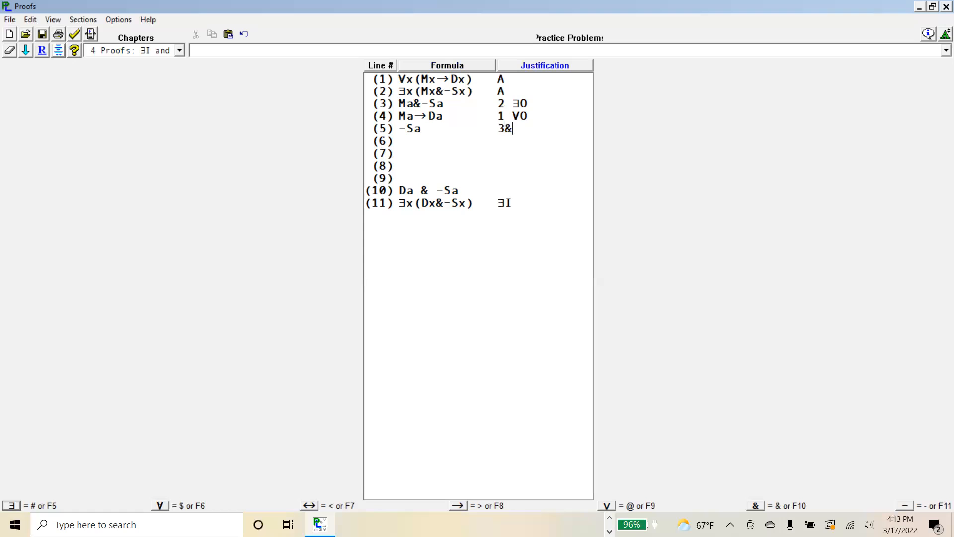
text(O)
Enter Da on line 9, and enter Ma on line 8 with the justification 3 &O
click(407, 178)
text(Da)
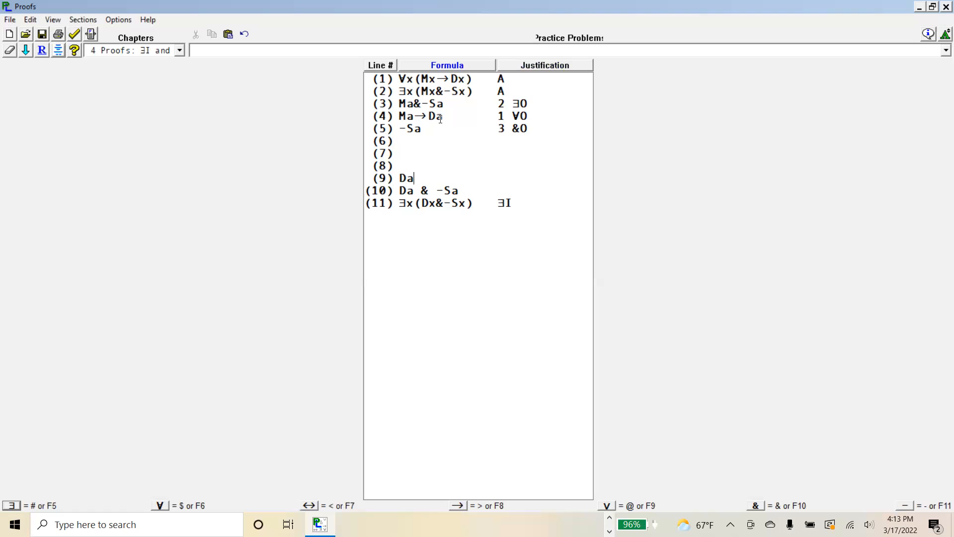
click(402, 166)
text(Ma)
key(Tab)
text(3&O)
Justify Da on line 9 with 4,8 →O
click(422, 179)
key(Tab)
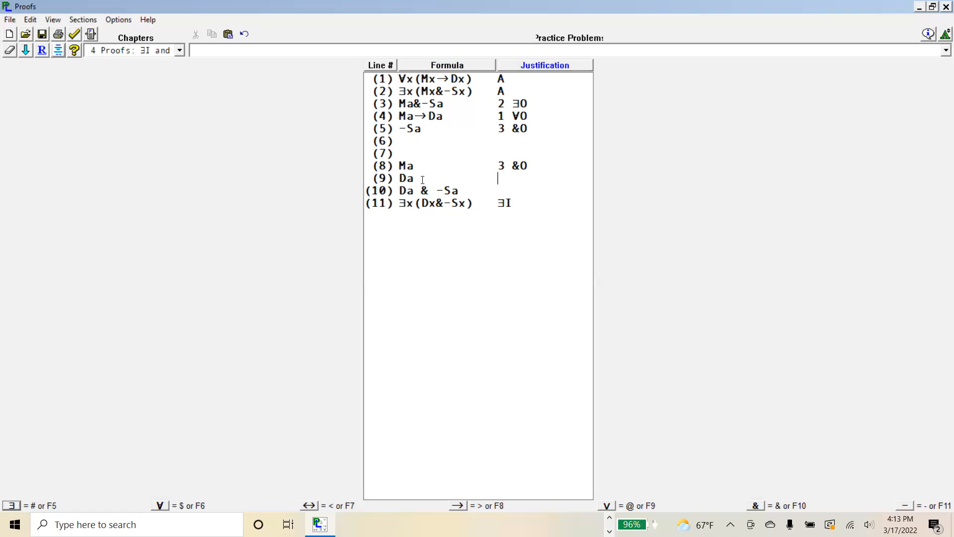
text(4,8)
text(>O)
Justify line 10 with 9,5 &I and add line number 10 to the conclusion's ∃I justification
click(473, 192)
key(Tab)
text(9,5&I)
click(493, 204)
text(10)
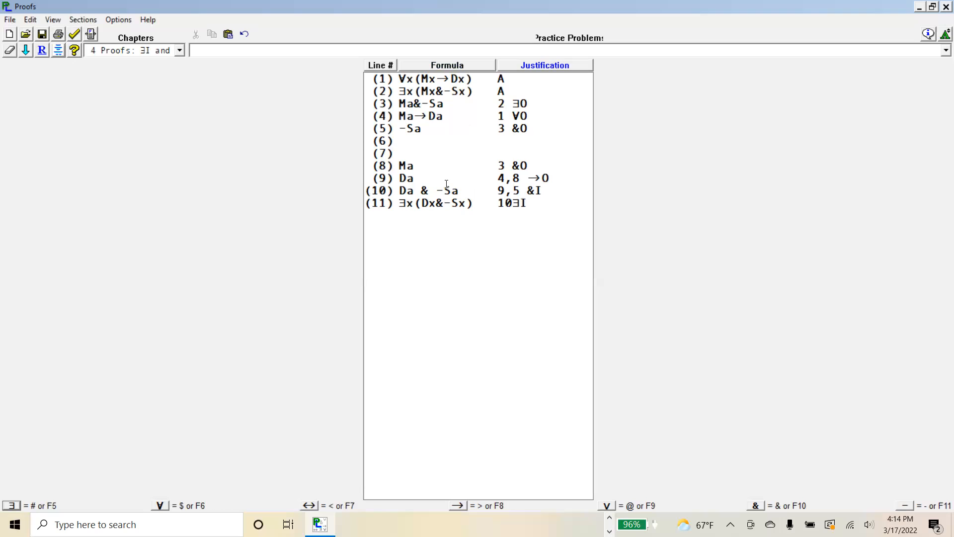
Delete the two blank lines 6 and 7 from the proof
click(403, 152)
key(BackSpace)
key(BackSpace)
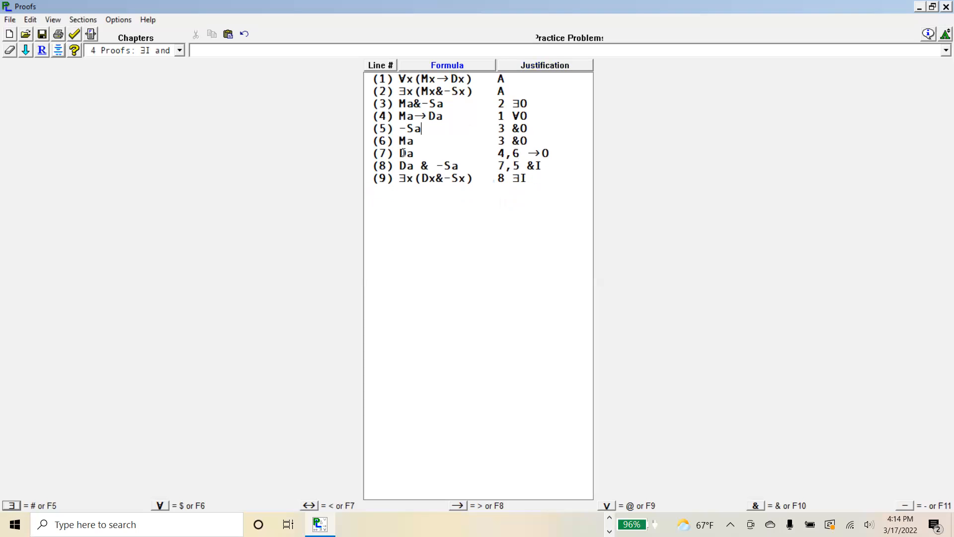
Run the proof checker on the completed proof and dismiss its result
click(48, 37)
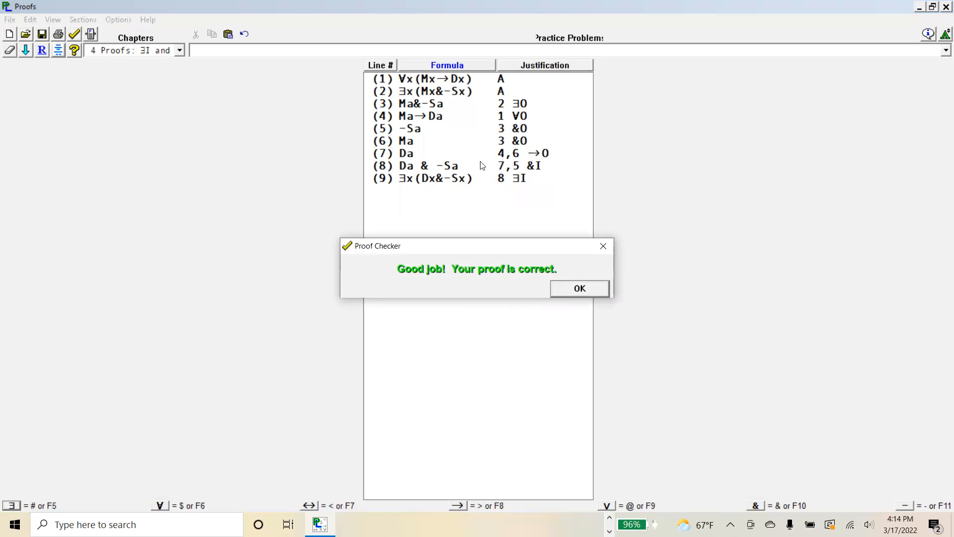
click(597, 294)
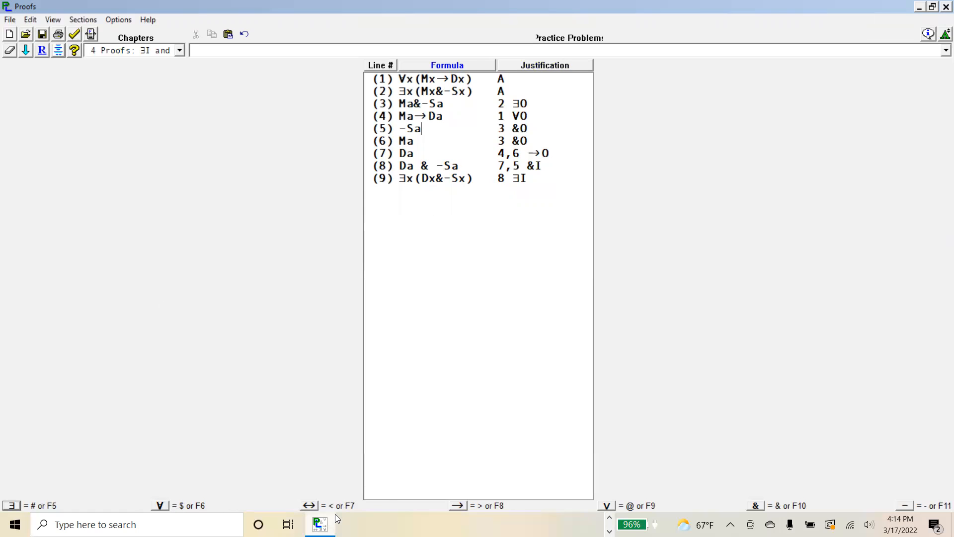
mouse_move(337, 518)
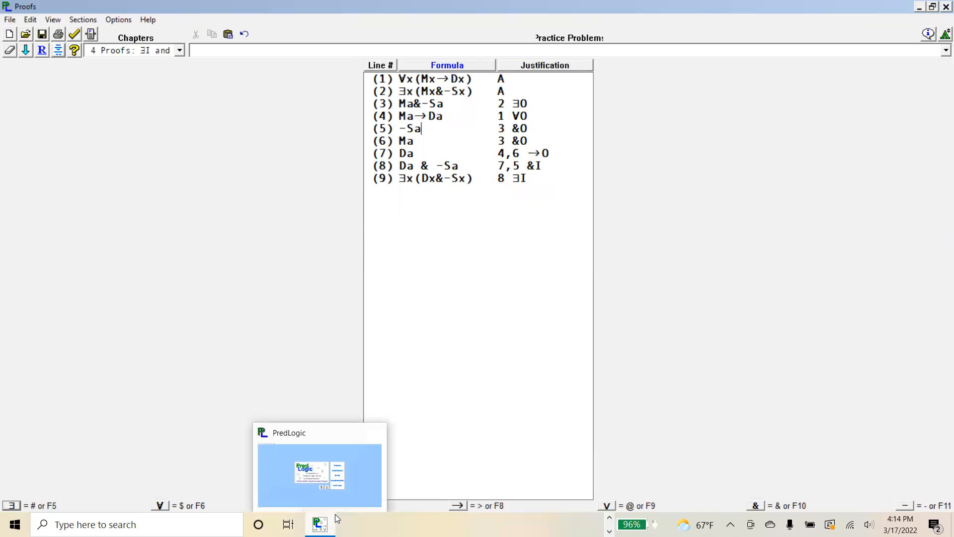